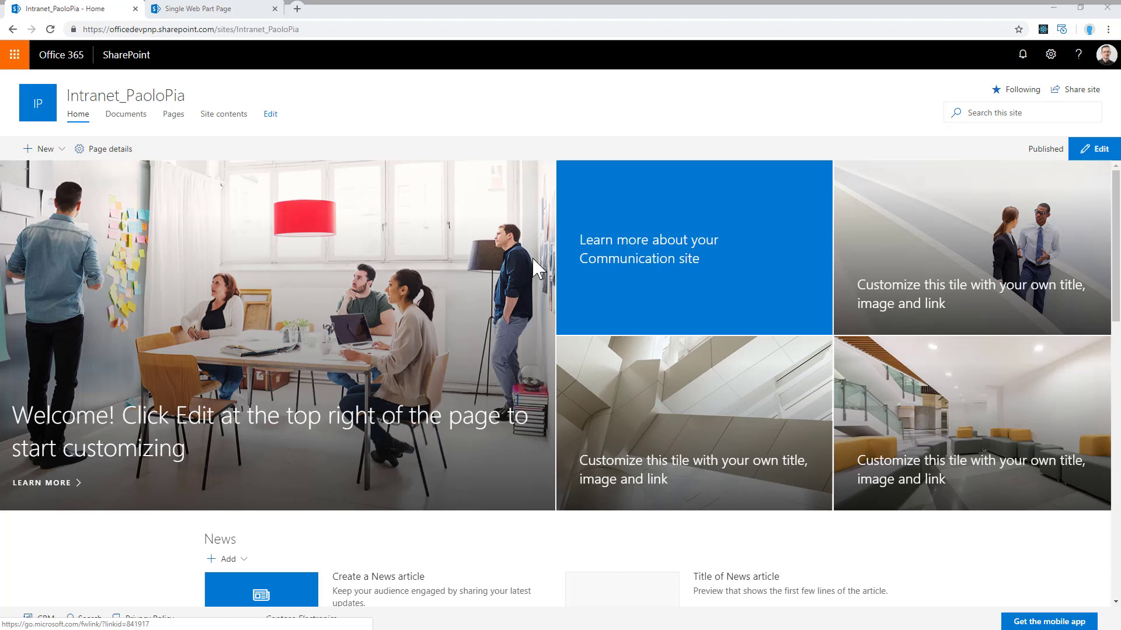
Create a new Blank-template site page titled 'My Custom Page' and save it as a draft.
left_click(61, 149)
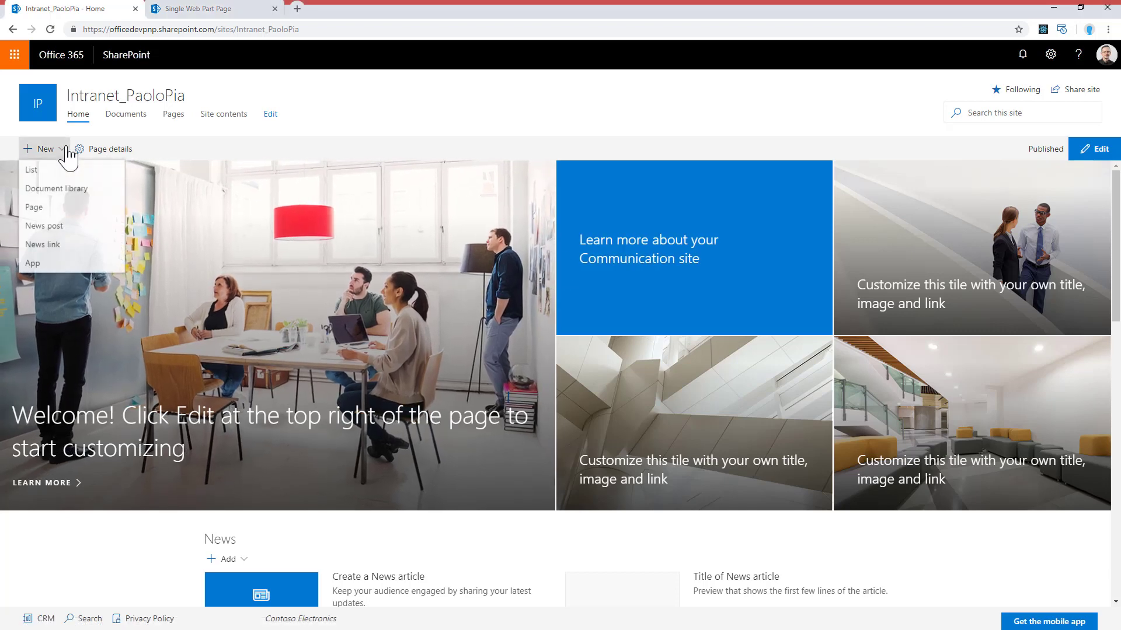
left_click(64, 209)
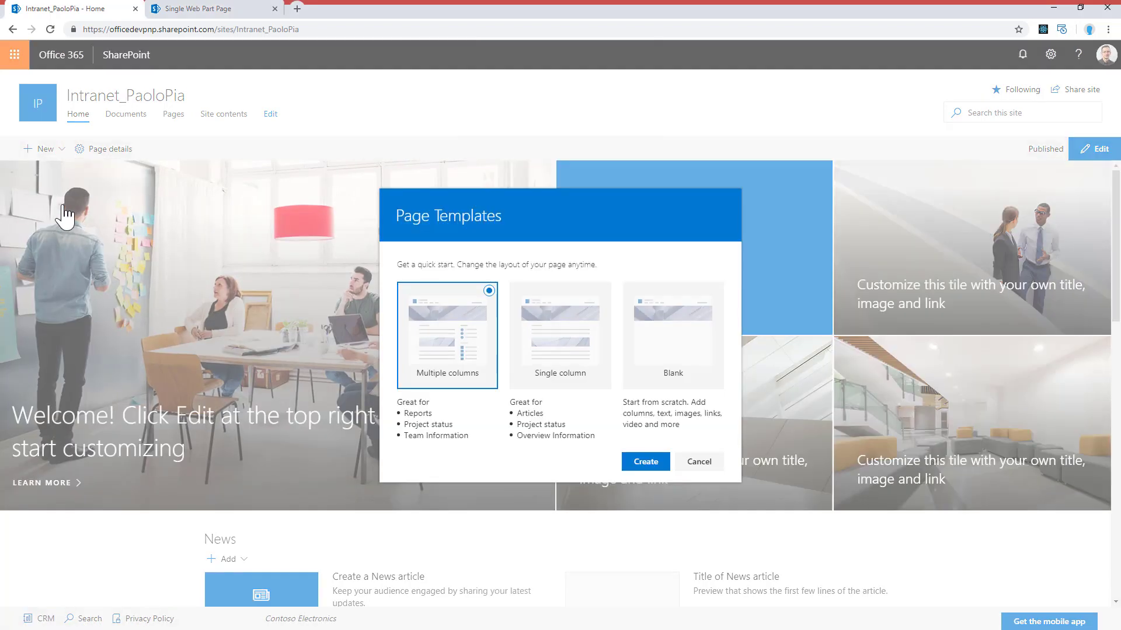
left_click(695, 340)
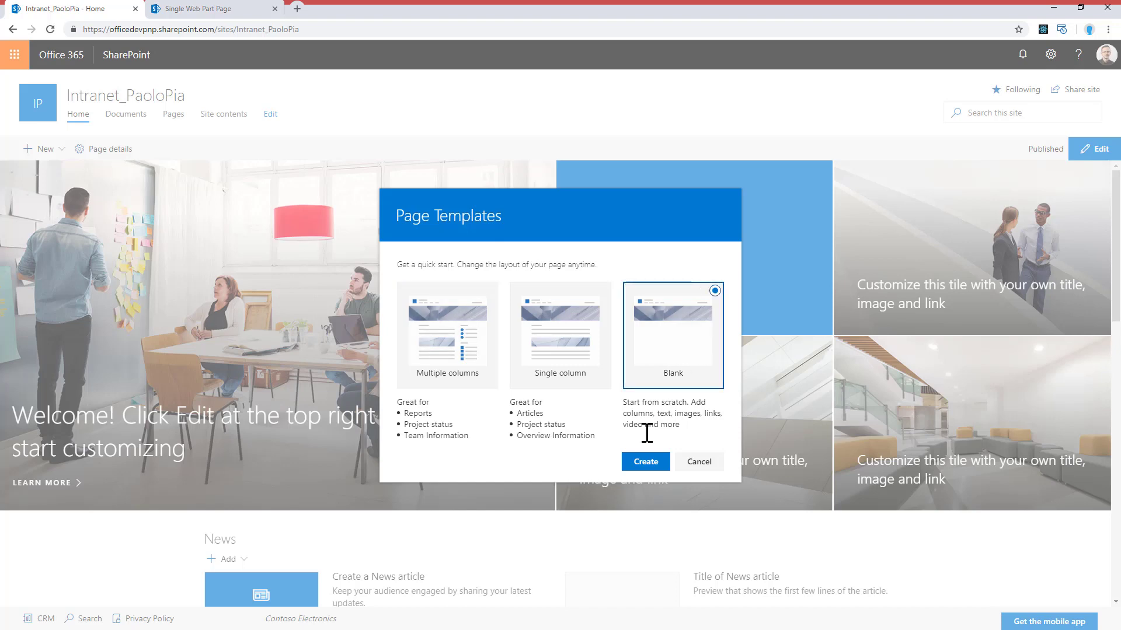
left_click(646, 463)
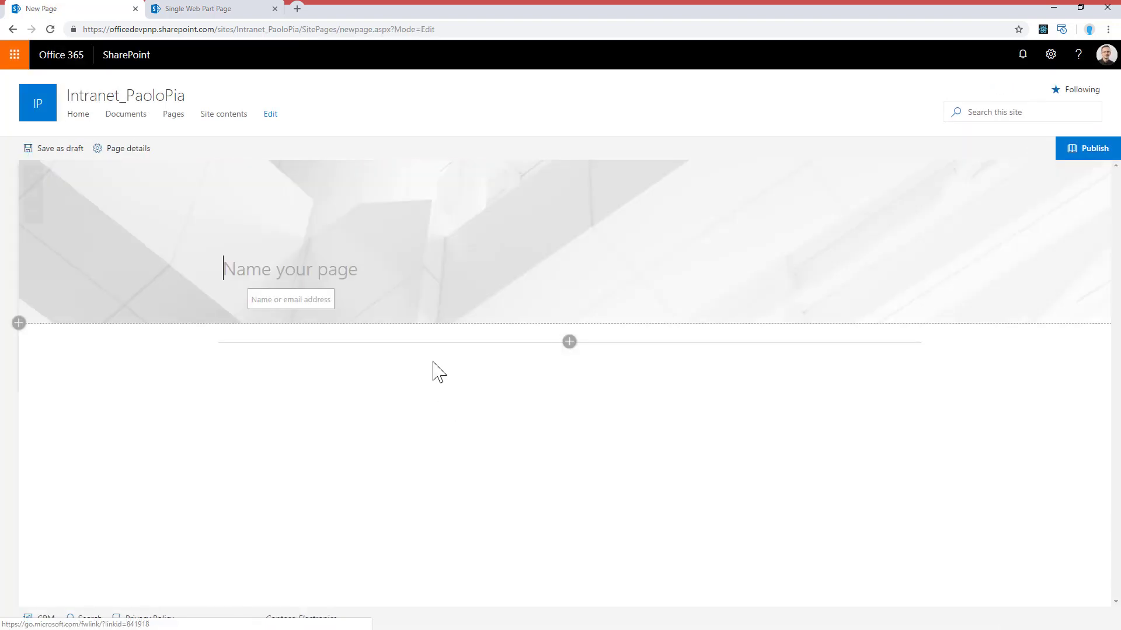
type("My ")
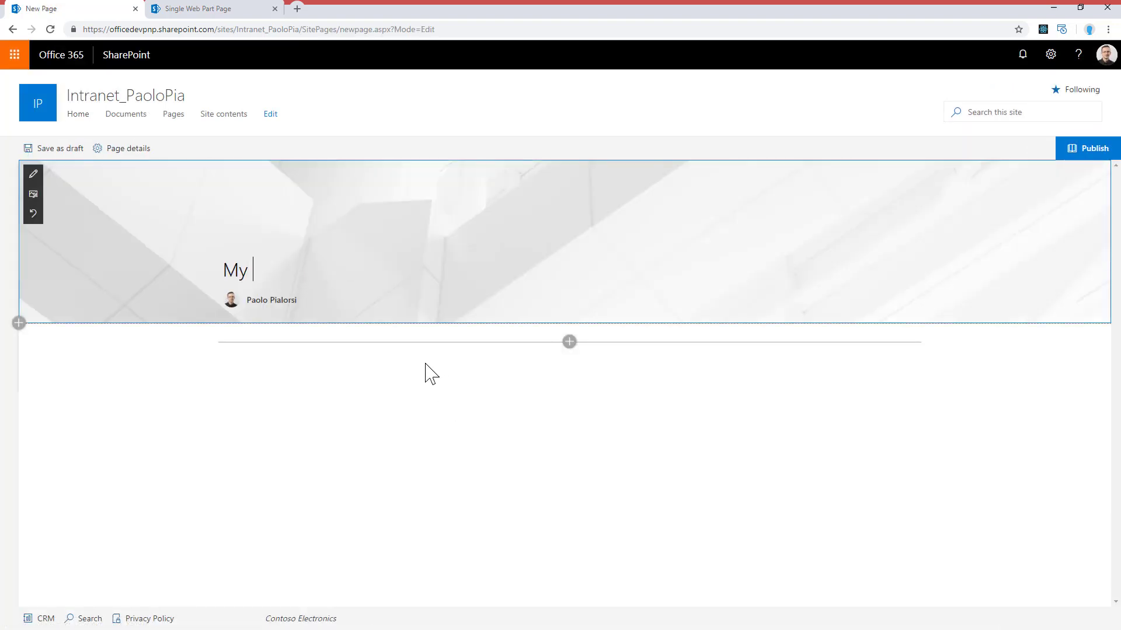
type("Custom Page")
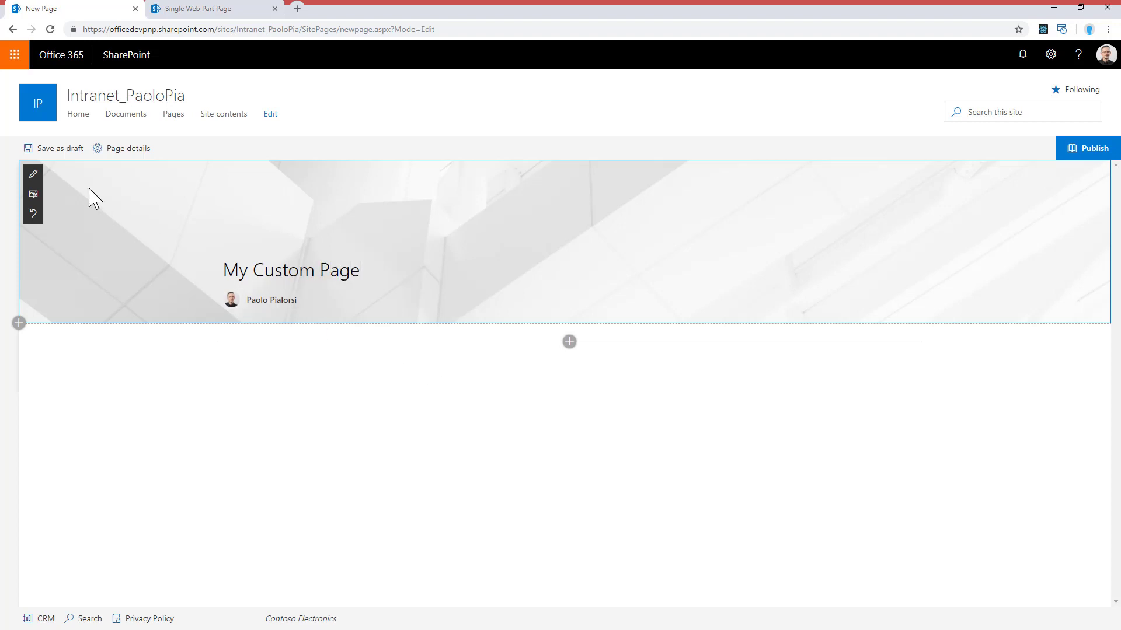
left_click(67, 153)
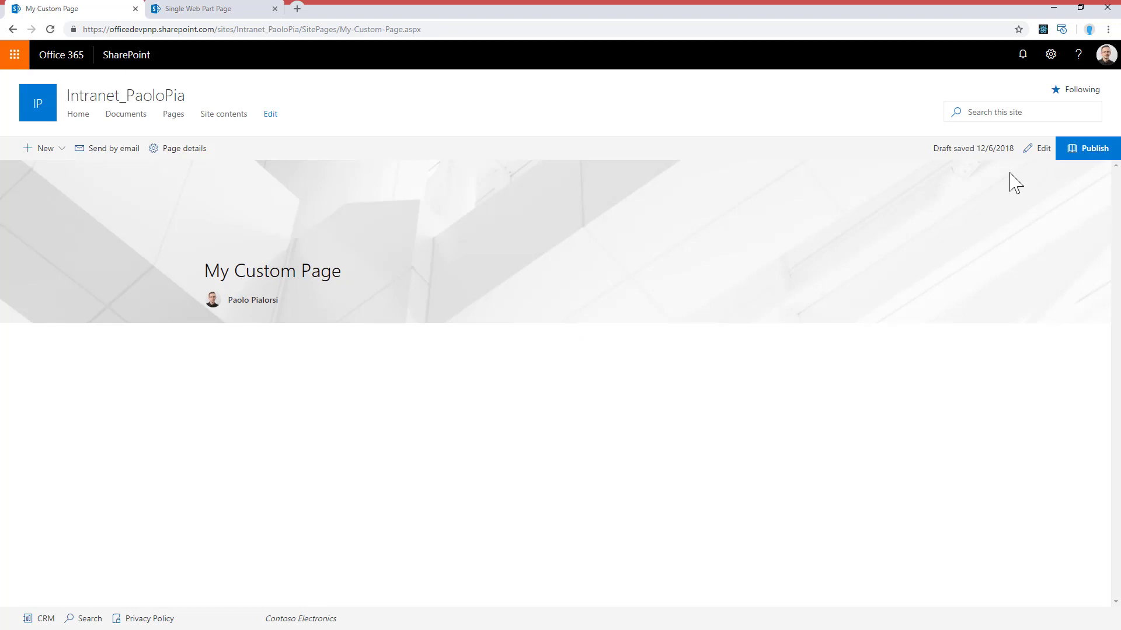
Edit the page and add a Site activity web part below the title.
left_click(1038, 148)
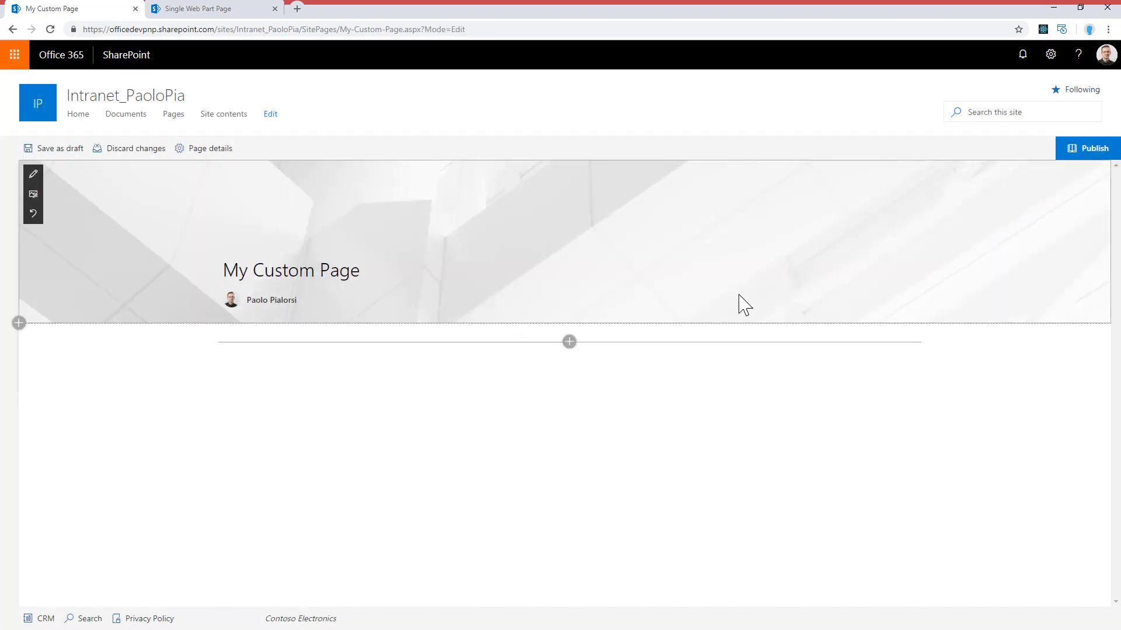
left_click(569, 342)
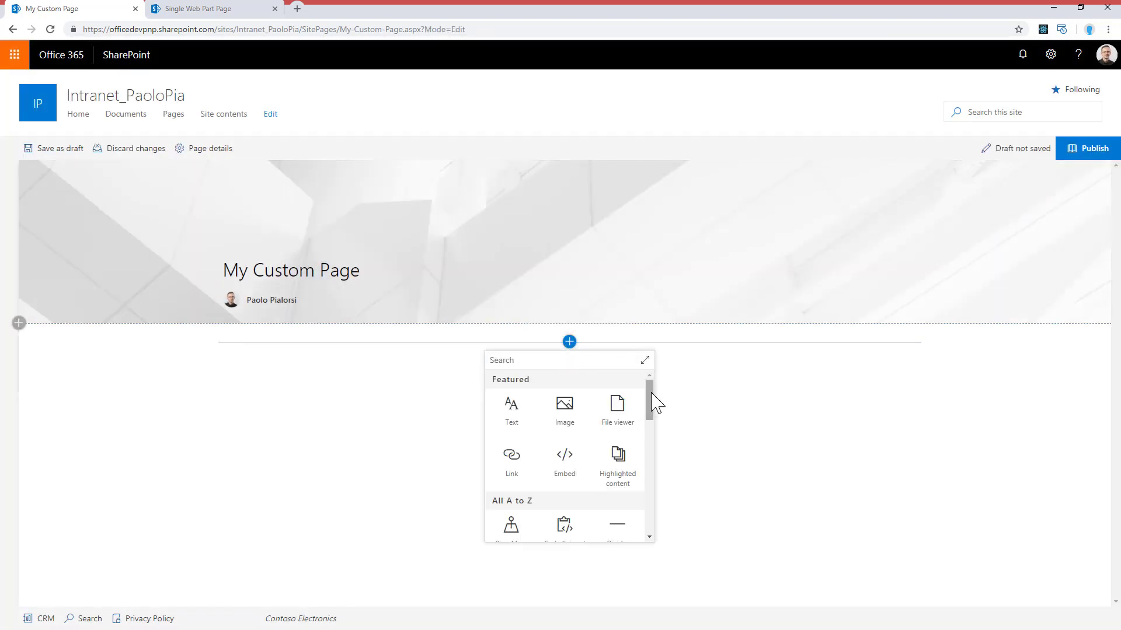
left_click_drag(656, 400, 657, 493)
left_click(579, 485)
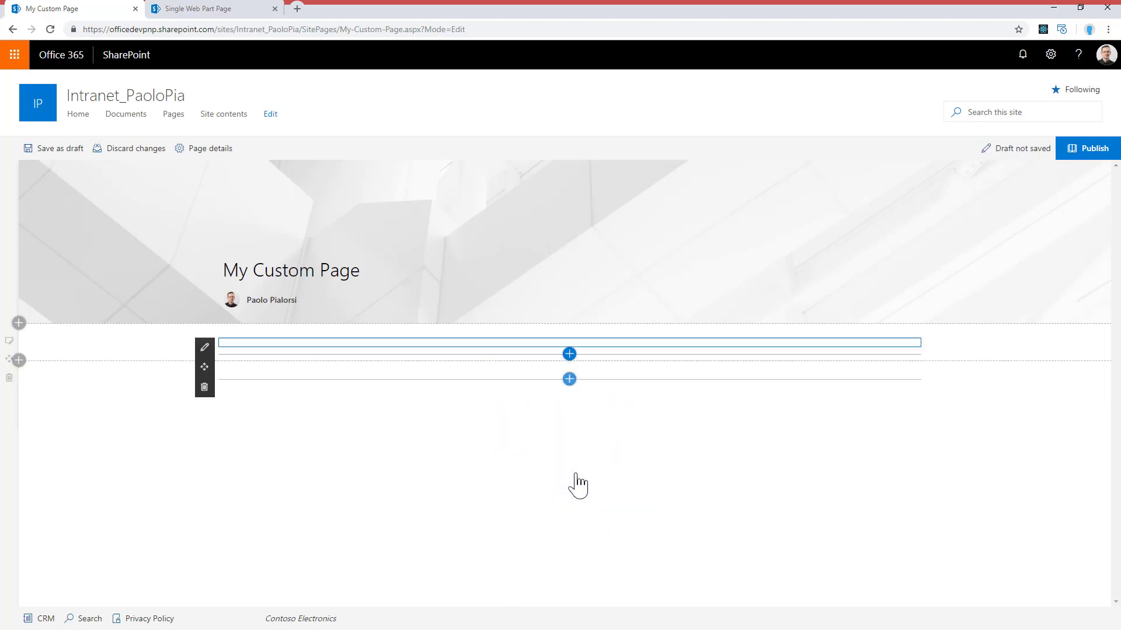
Save and publish the page, then select My-Custom-Page.aspx in the address bar.
left_click(61, 151)
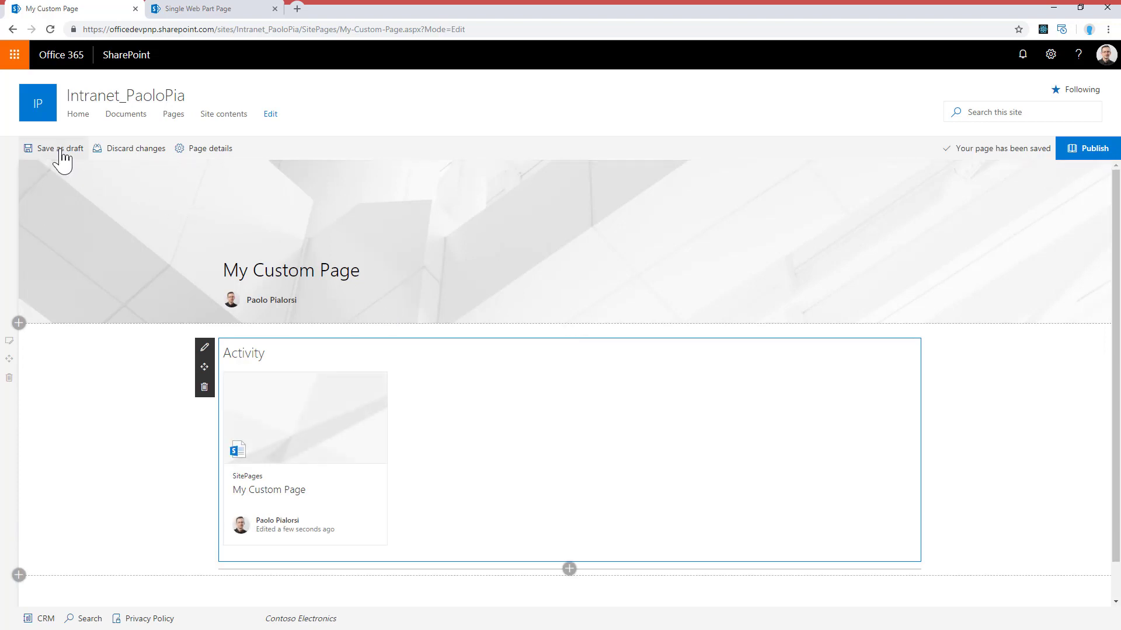
left_click(1101, 154)
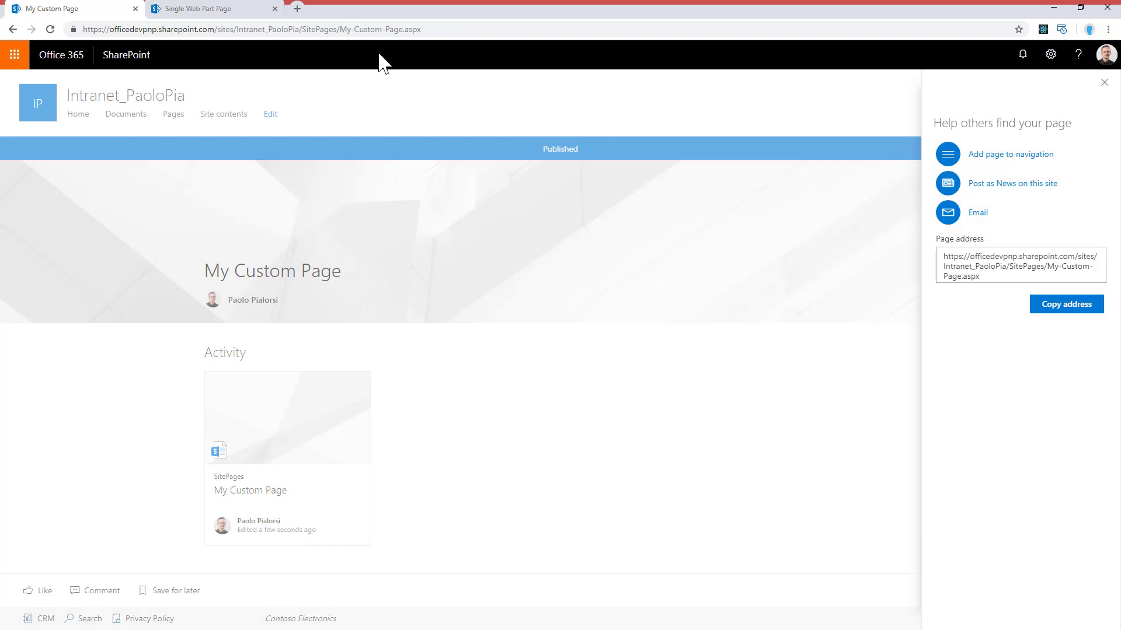
left_click(380, 29)
left_click_drag(340, 29, 439, 29)
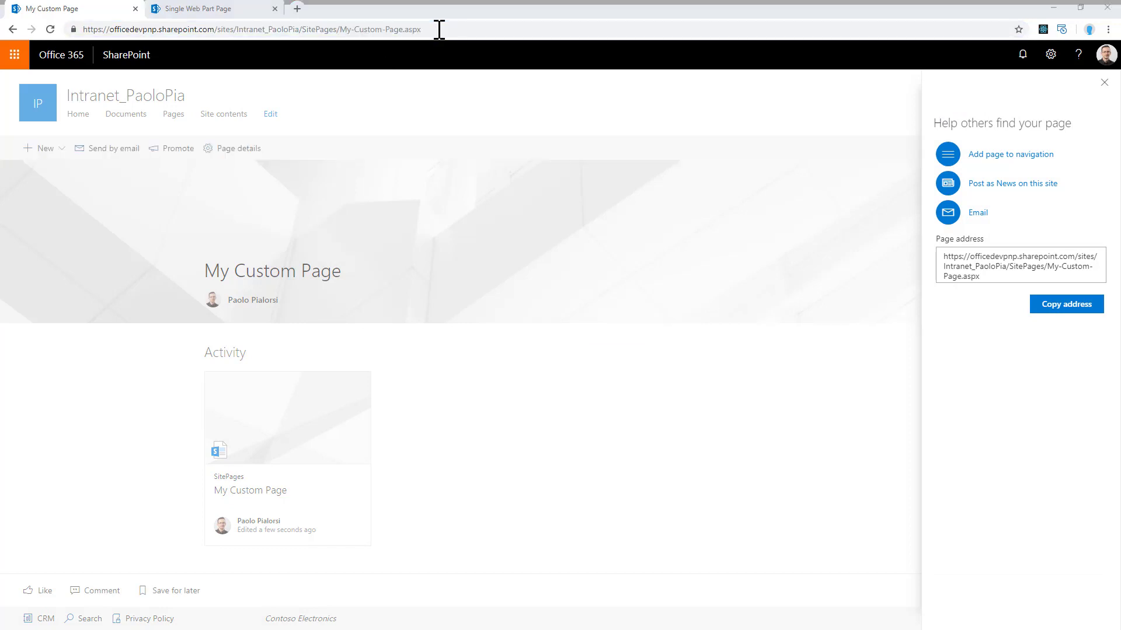
Run the line 1 Connect-PnPOnline command and sign in with the account's user name and password.
key("alt+Tab")
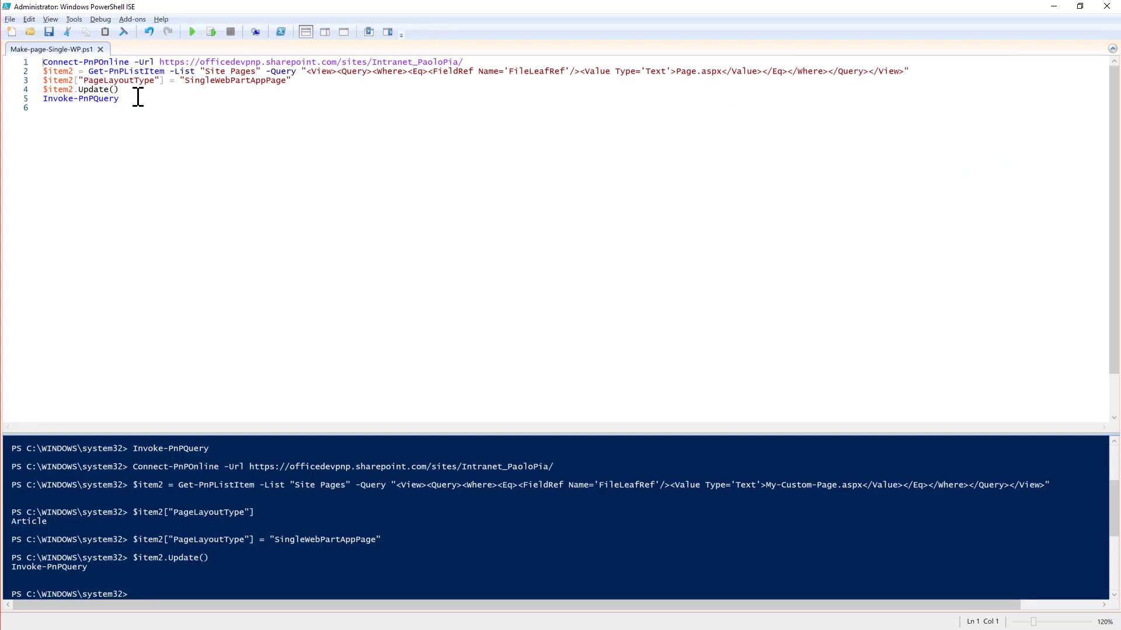
key("shift+Down")
key("F8")
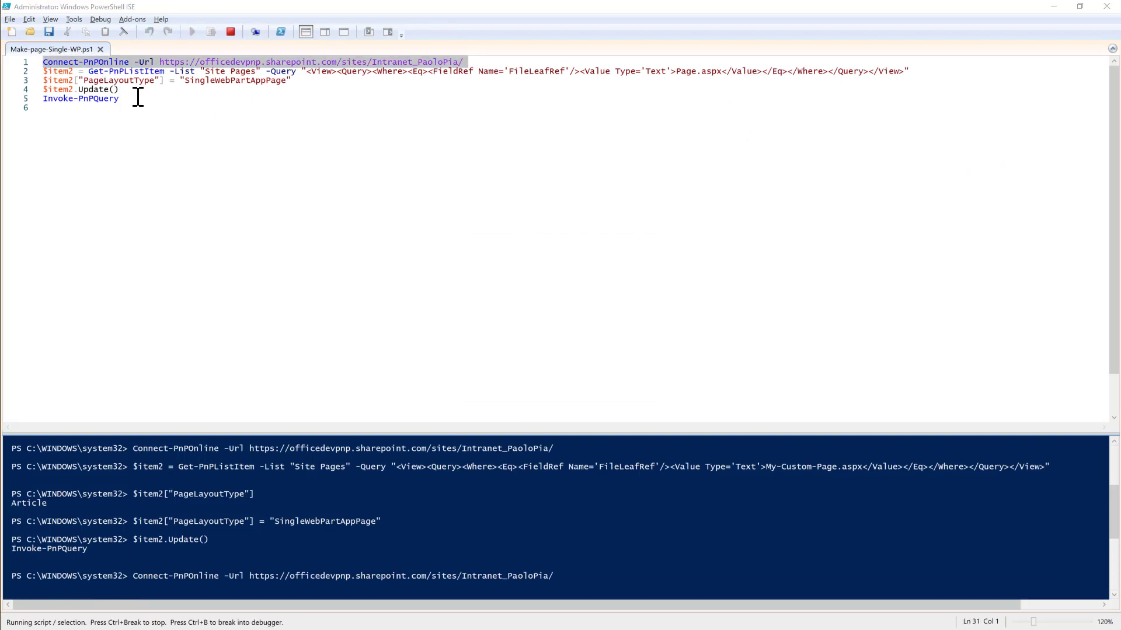
type("paolo")
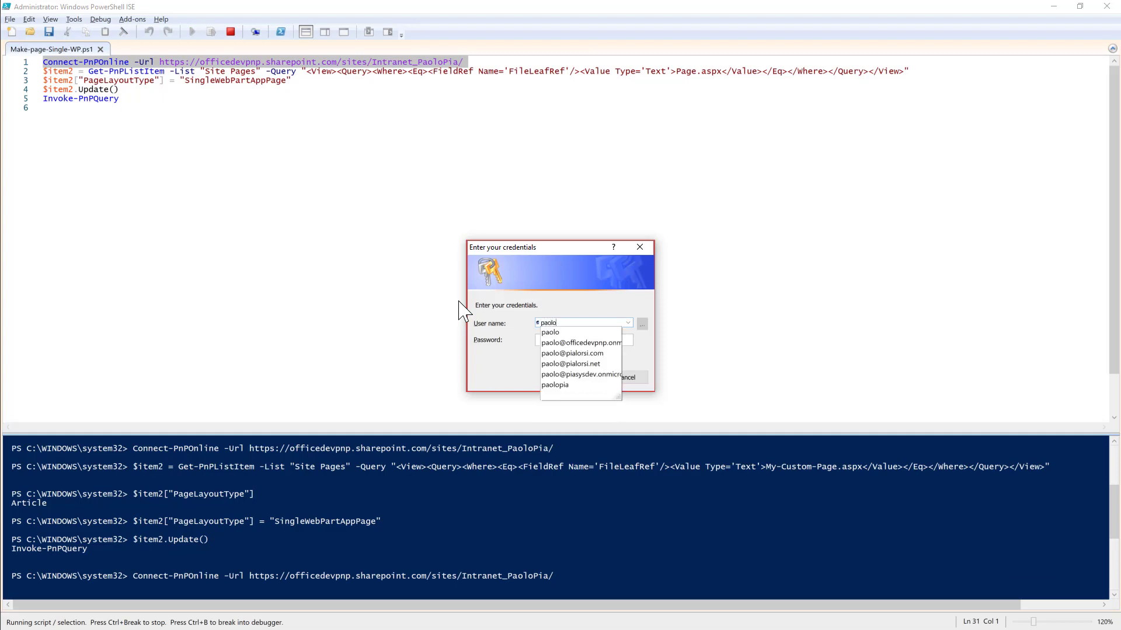
left_click(580, 344)
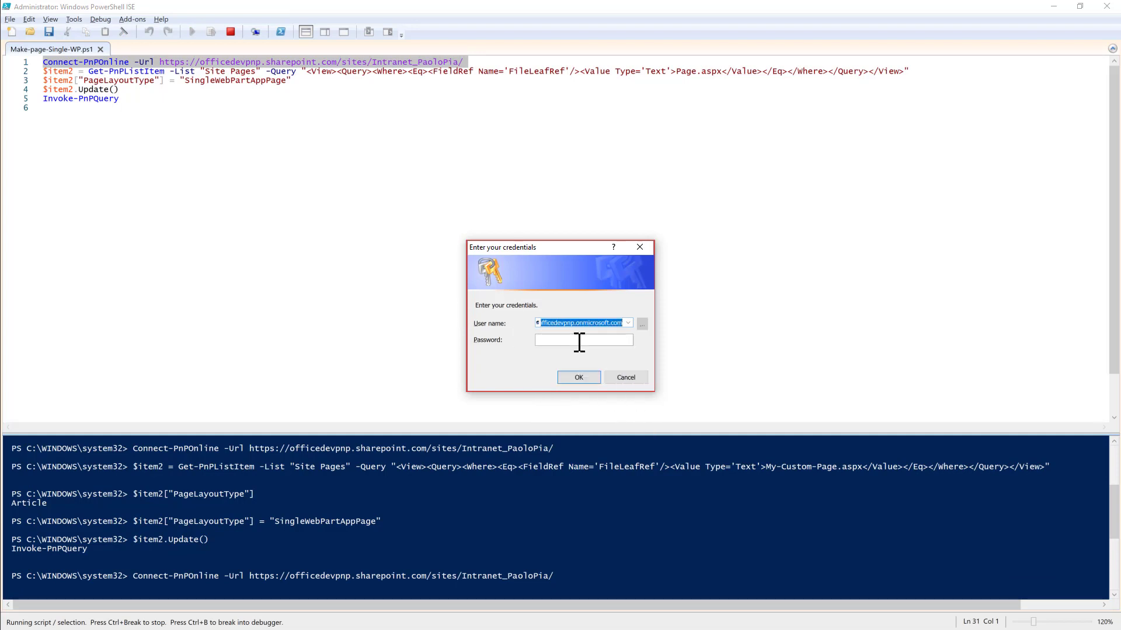
left_click(579, 341)
type("*********")
key("Return")
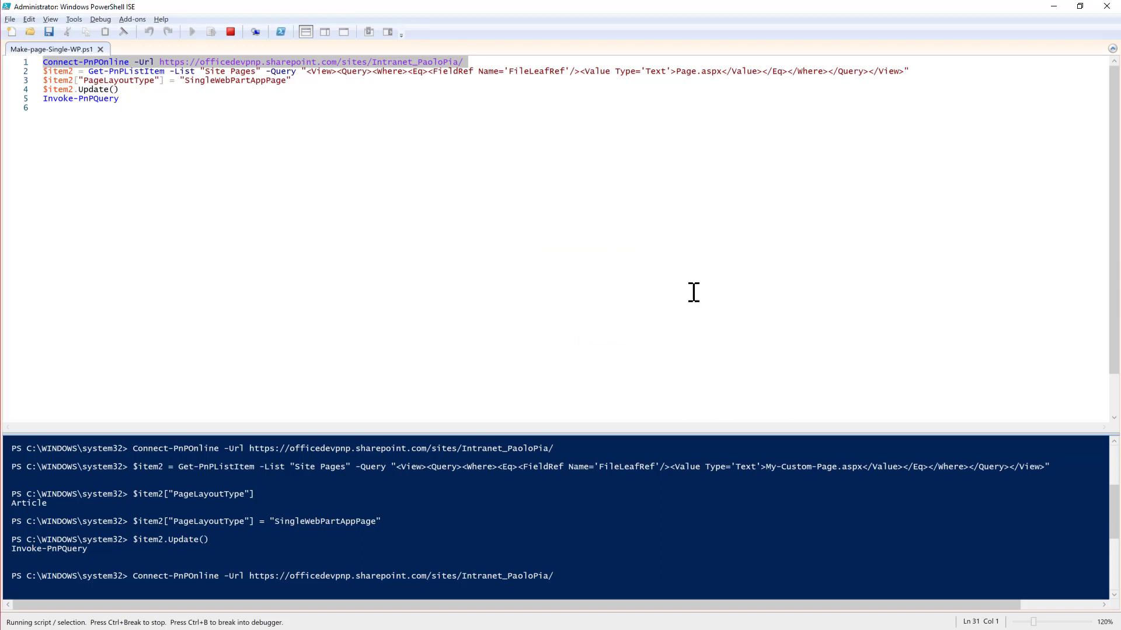
Point line 2 at My-Custom-Page.aspx, fetch the page item, and check its PageLayoutType is Article.
left_click_drag(678, 71, 725, 75)
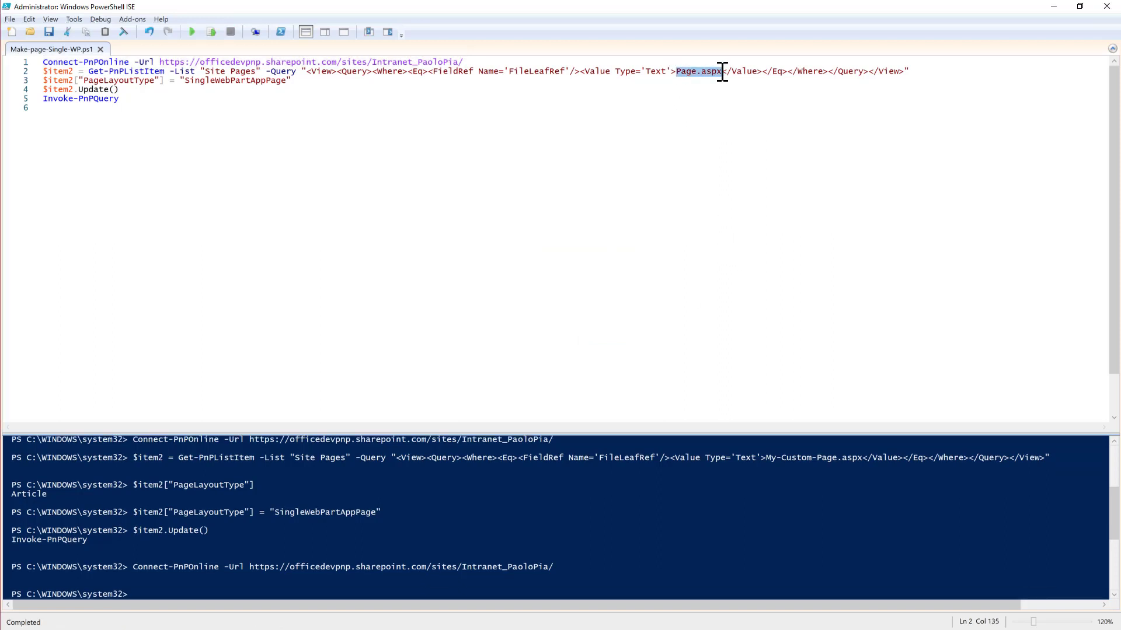
key("ctrl+v")
triple_click(739, 72)
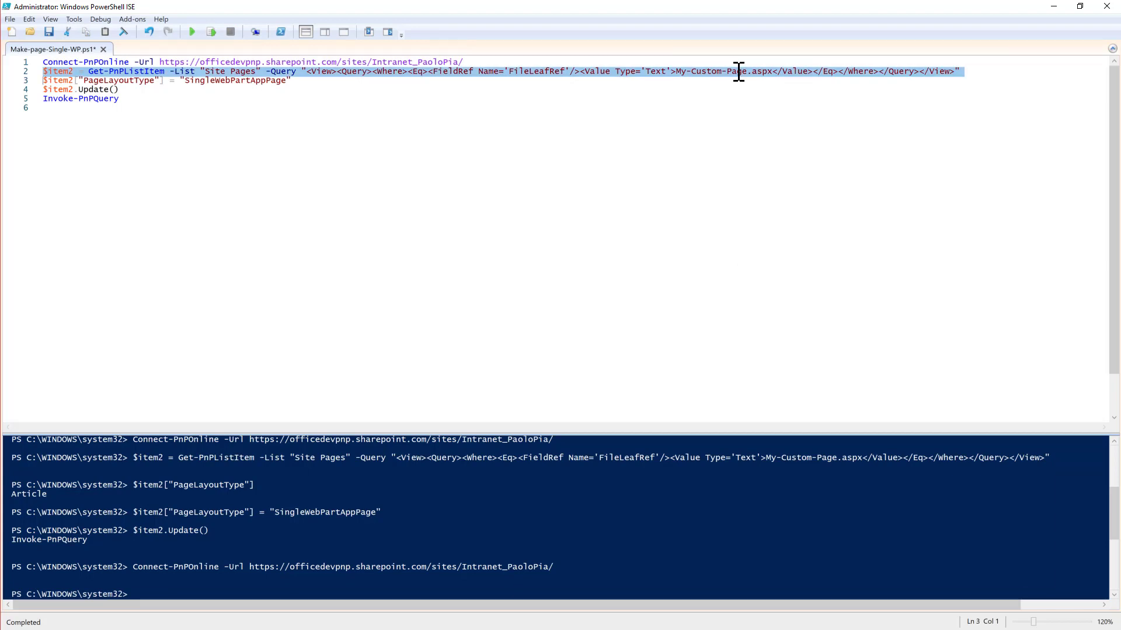
key("F8")
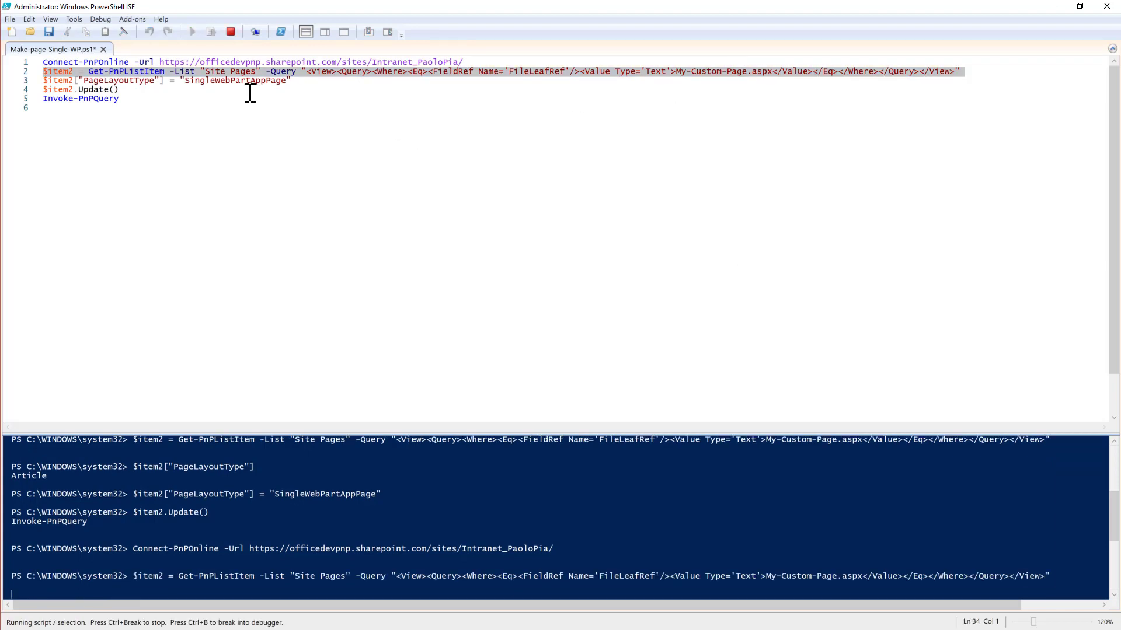
left_click(164, 81)
left_click_drag(164, 81, 42, 82)
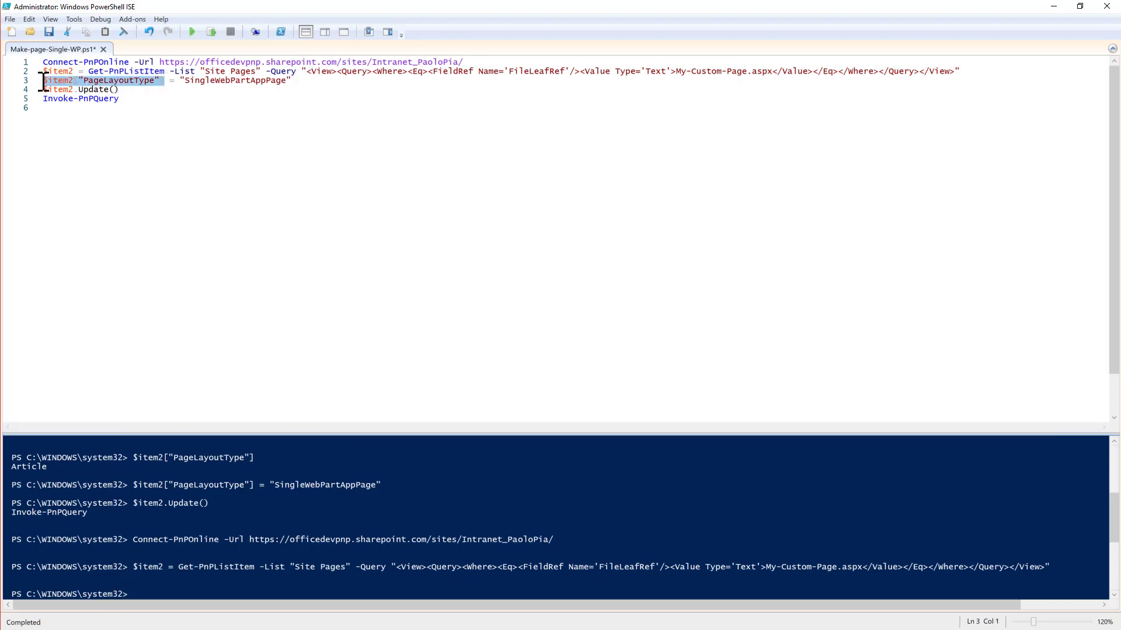
left_click(211, 32)
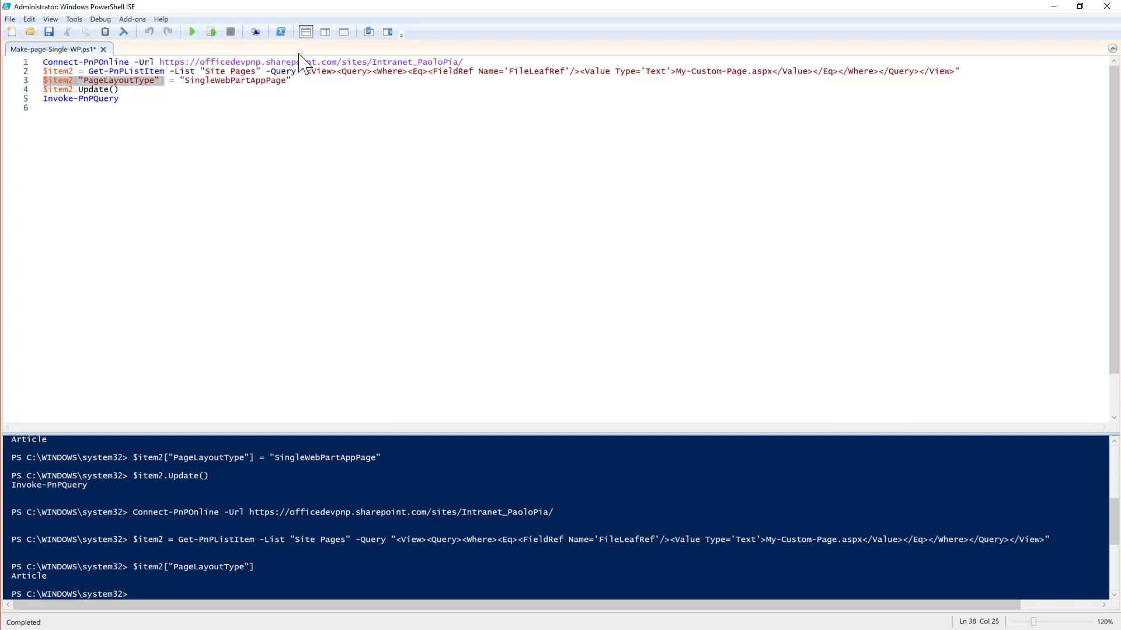
Set the page's PageLayoutType to SingleWebPartAppPage and commit the update.
left_click_drag(303, 82, 43, 82)
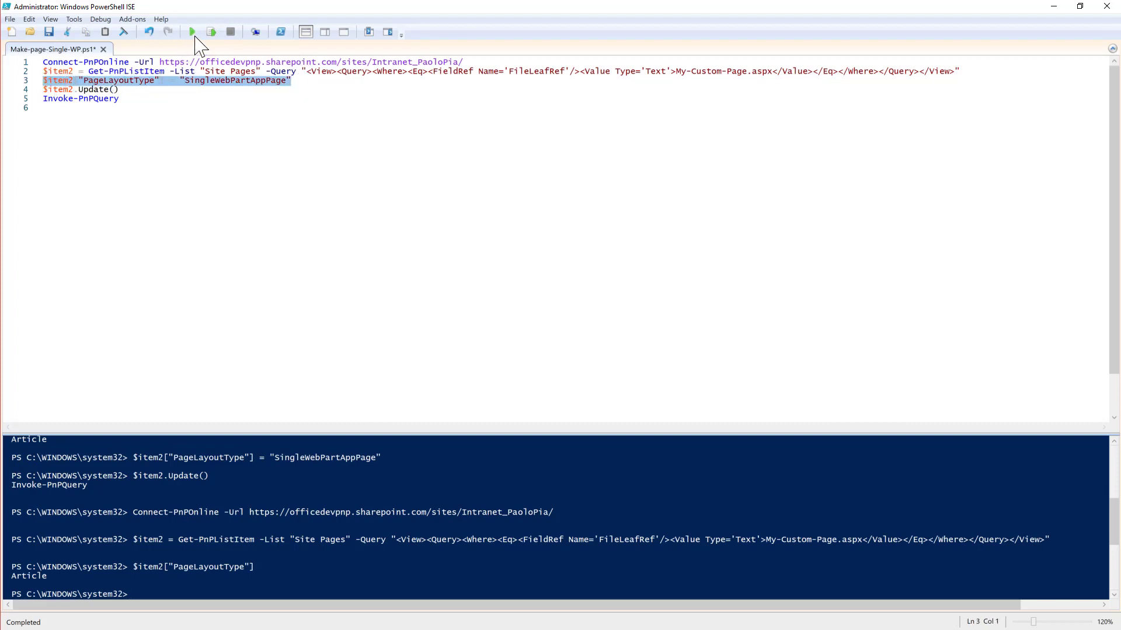
left_click(212, 33)
left_click_drag(160, 99, 37, 90)
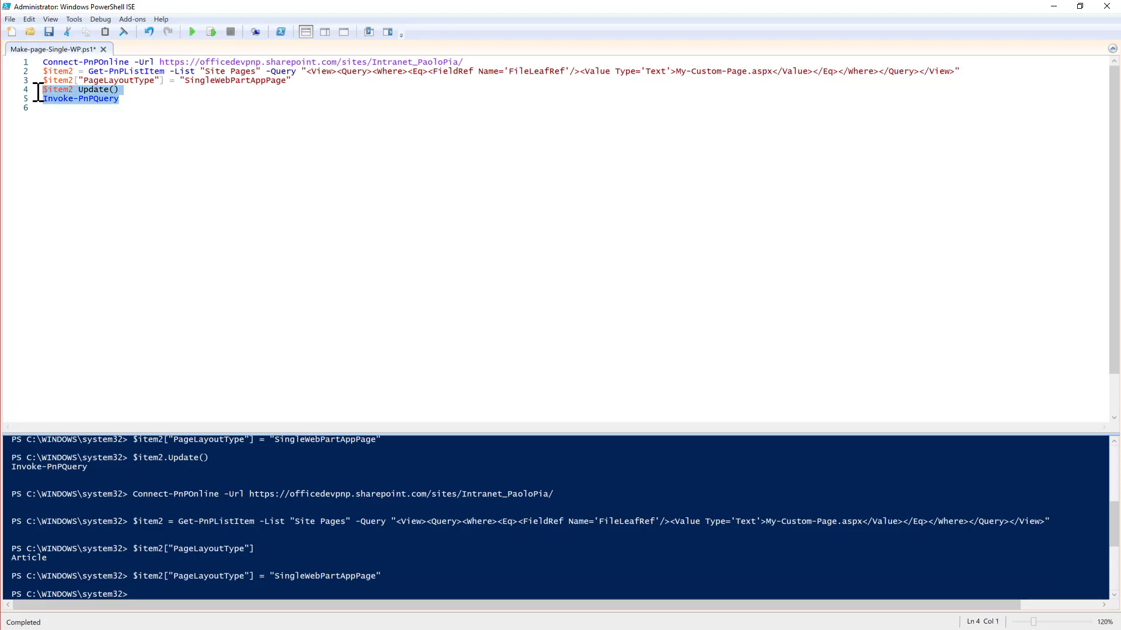
left_click(212, 33)
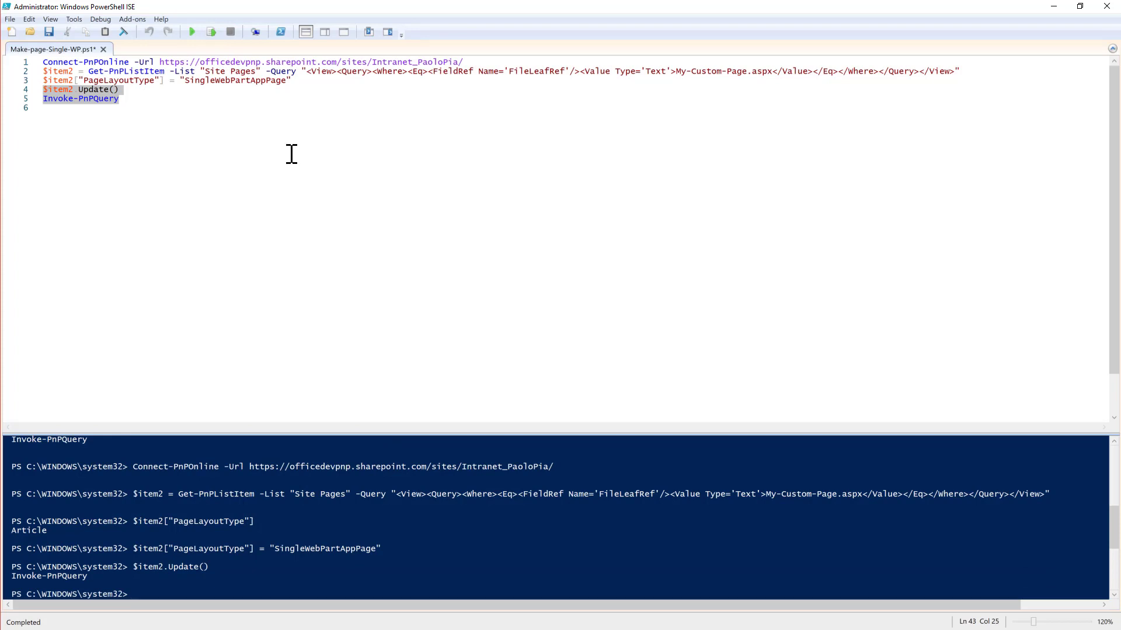
key("alt+Tab")
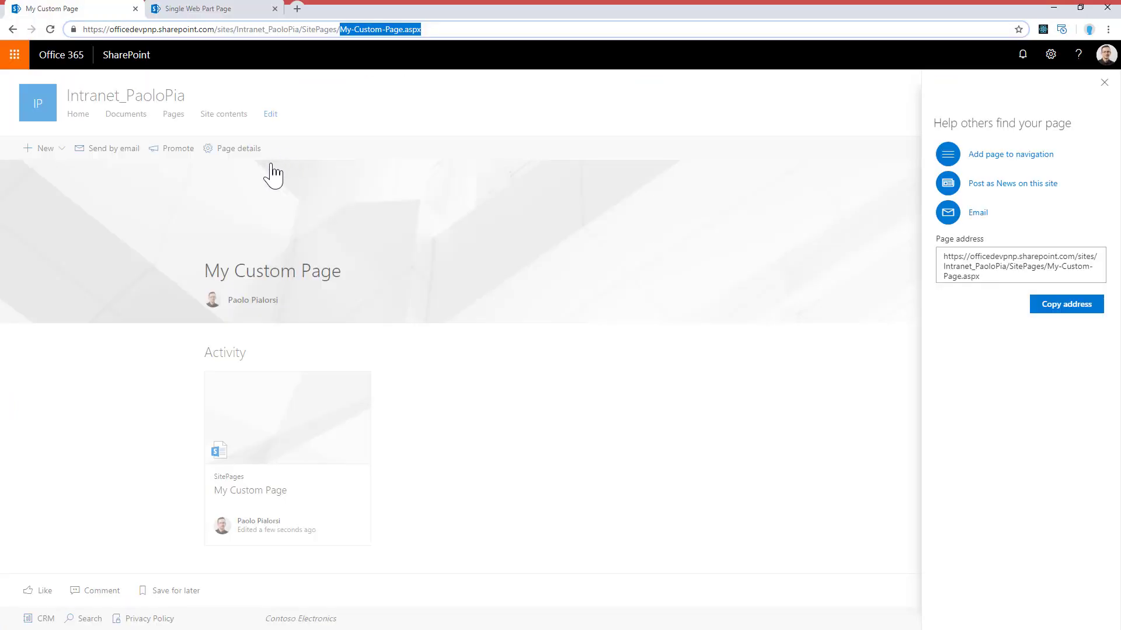
Reload My Custom Page to show the new single-web-part layout.
left_click(51, 29)
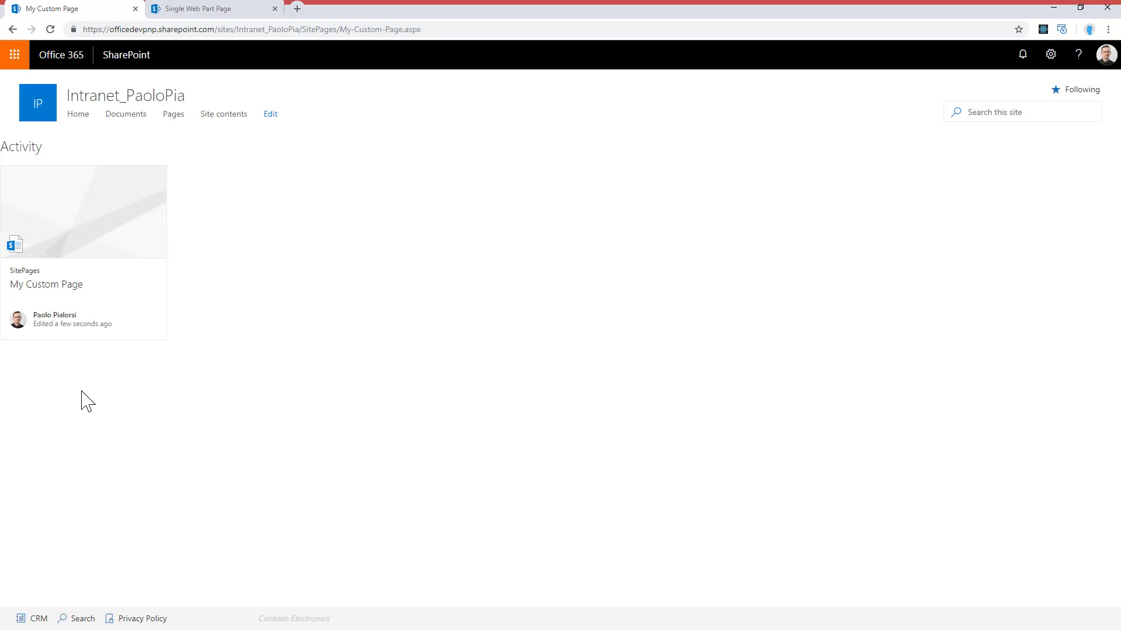
Show the TeamSite 'Single Web Part Page' example with its lone Activity web part.
left_click(207, 8)
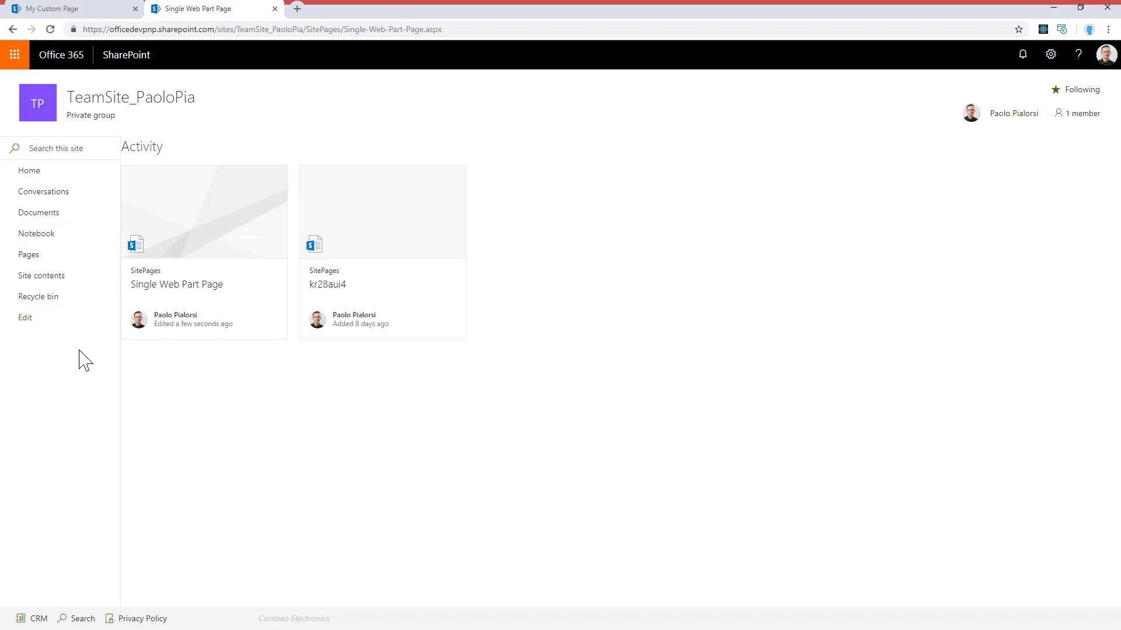
Switch back to the My Custom Page tab, now holding only the Activity web part.
left_click(89, 9)
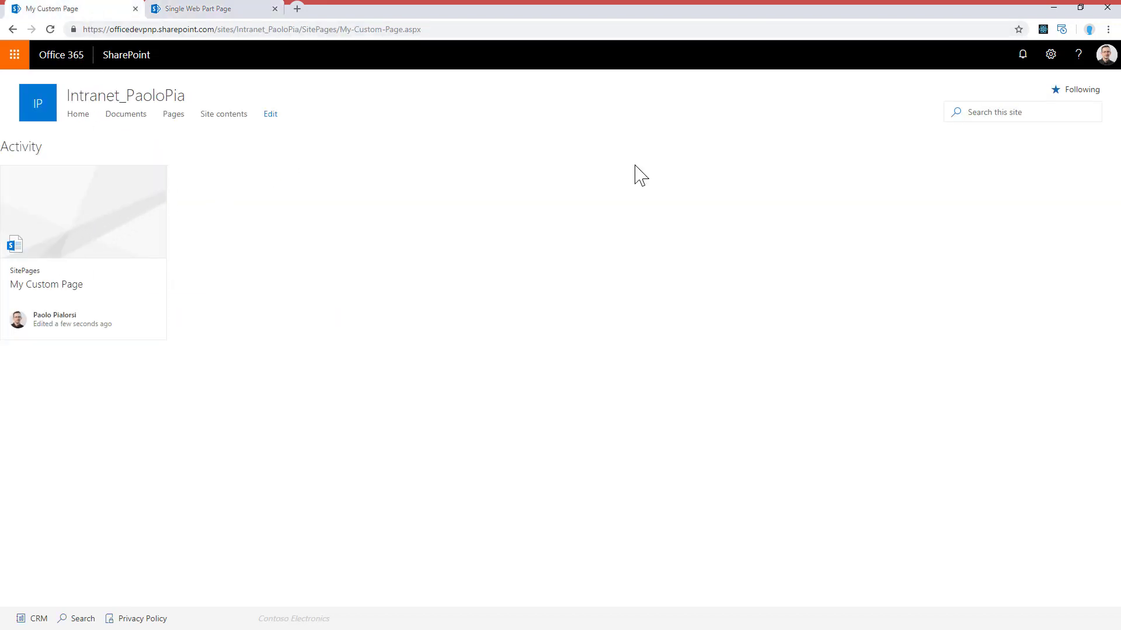